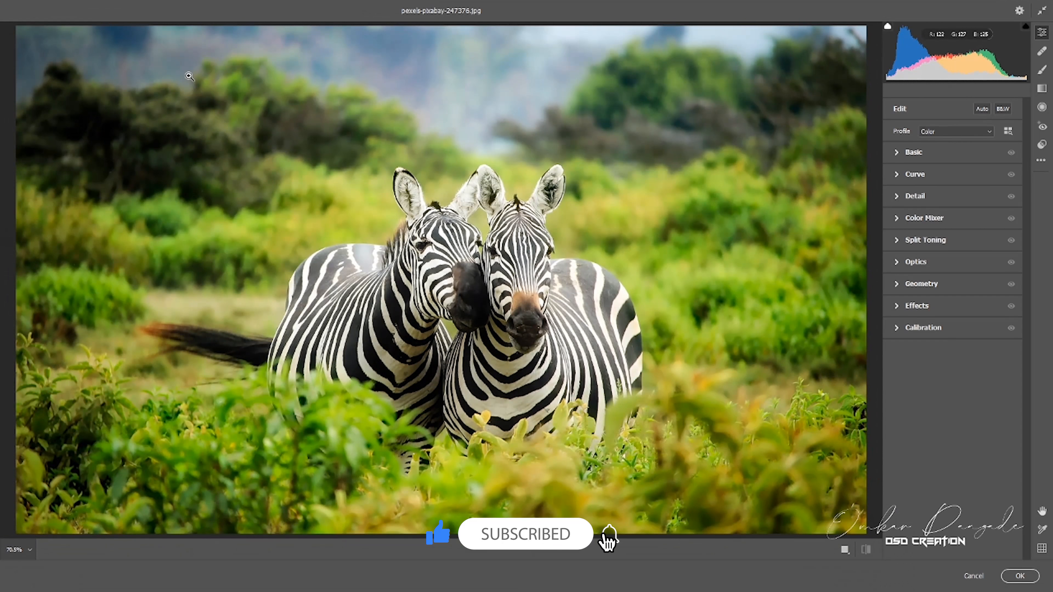
Set the photo's white balance temperature to -2, tint to -1 and exposure to +0.05.
left_click(896, 153)
left_click_drag(952, 195, 953, 212)
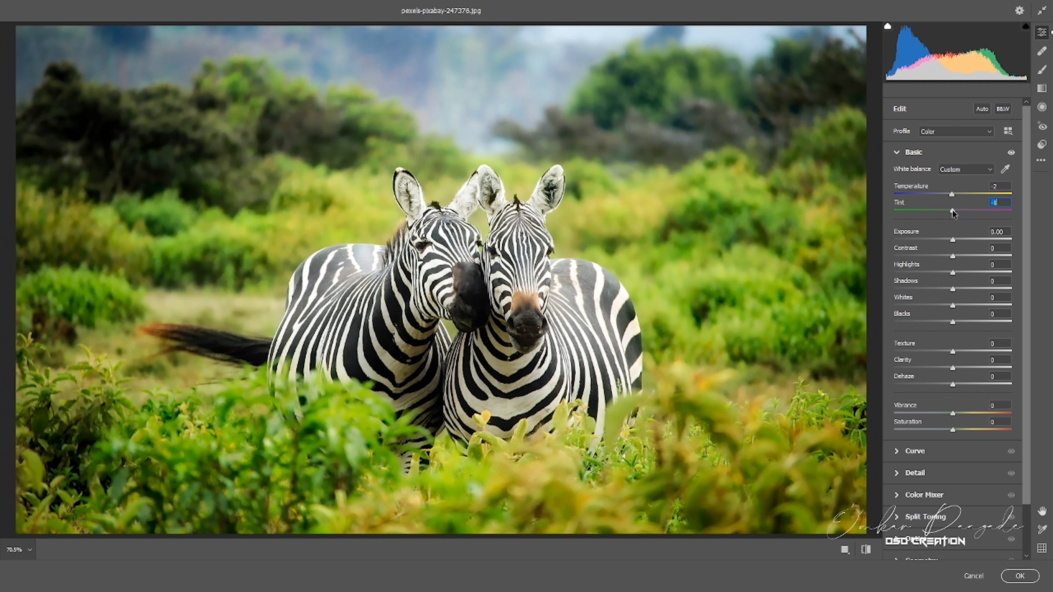
left_click_drag(952, 242, 953, 240)
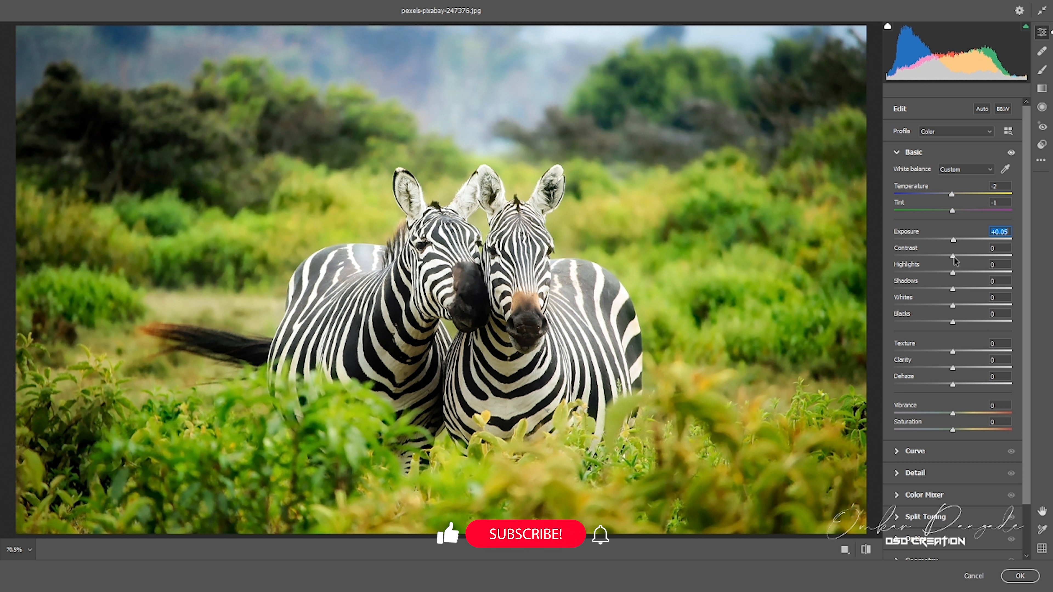
Set the contrast to +42, highlights to -54, shadows to +40, whites to +21 and blacks to -32.
left_click_drag(952, 256, 977, 256)
left_click_drag(952, 272, 964, 305)
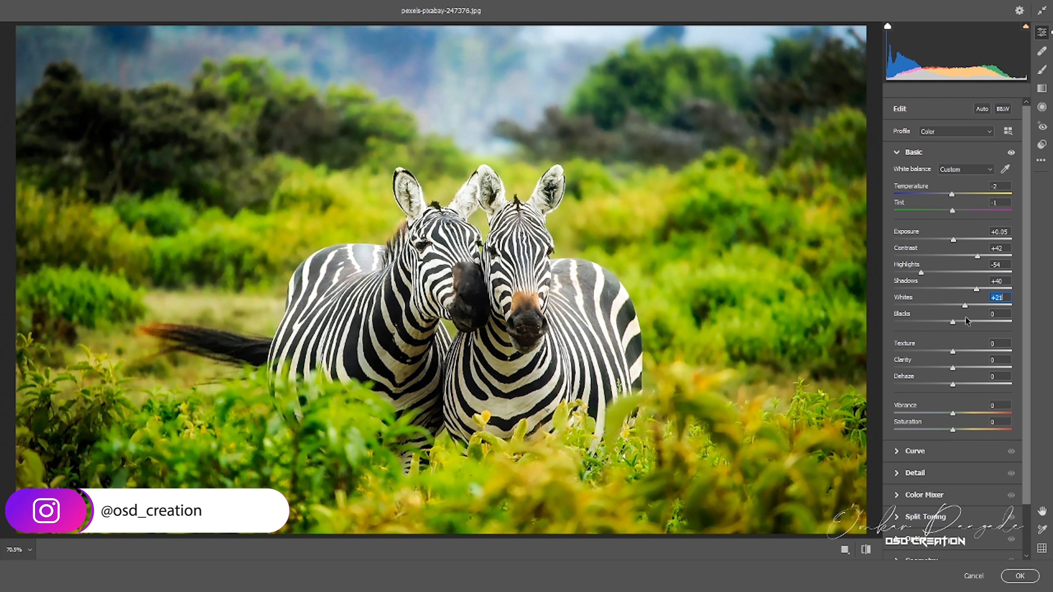
left_click_drag(952, 322, 934, 346)
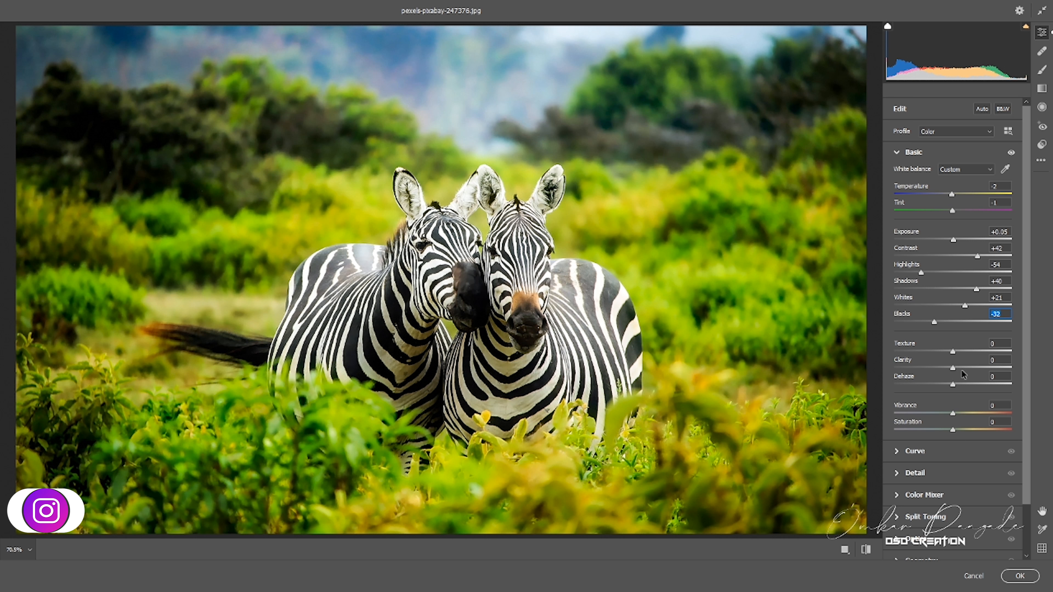
Set the clarity to +39, dehaze to +5, vibrance to +3 and saturation to -13.
left_click_drag(953, 373, 976, 390)
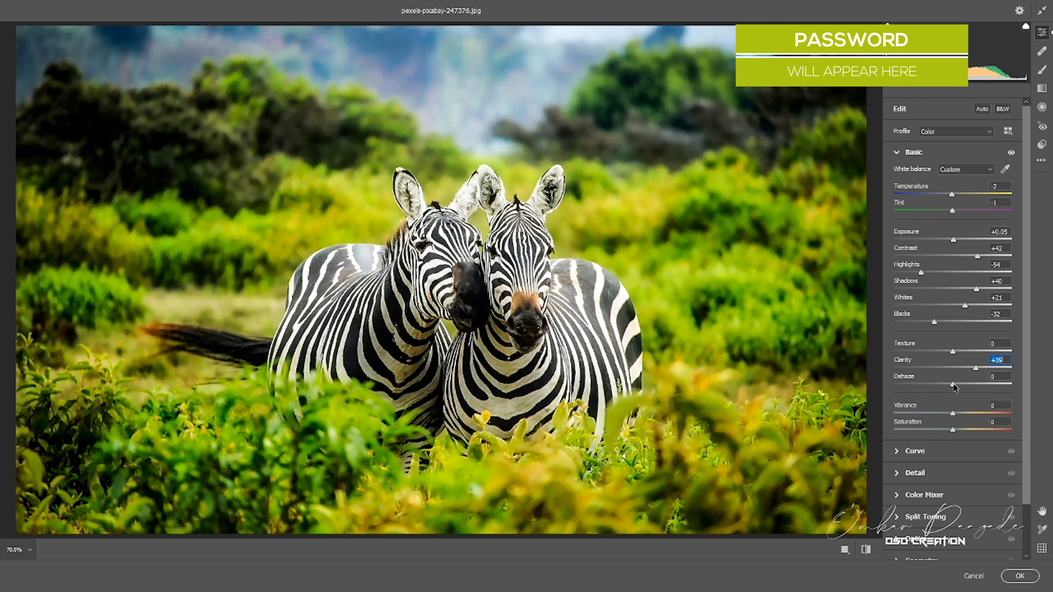
left_click_drag(953, 388, 954, 413)
left_click_drag(952, 429, 945, 430)
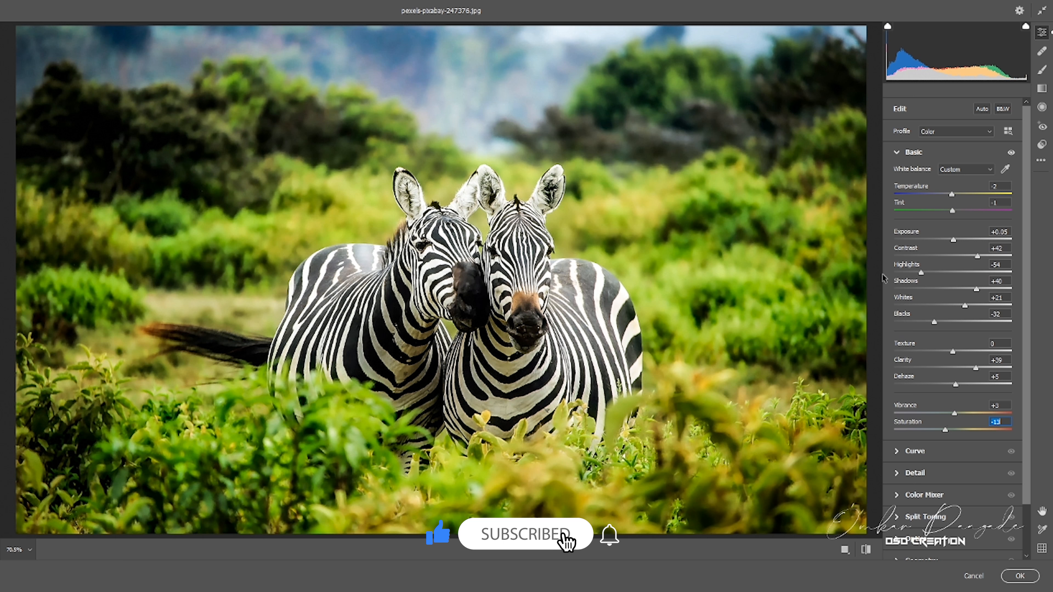
left_click(896, 153)
Shape the point curve with the black point at output 18, a shadow point at 79/38 and a highlight point at about 193/196.
left_click(896, 174)
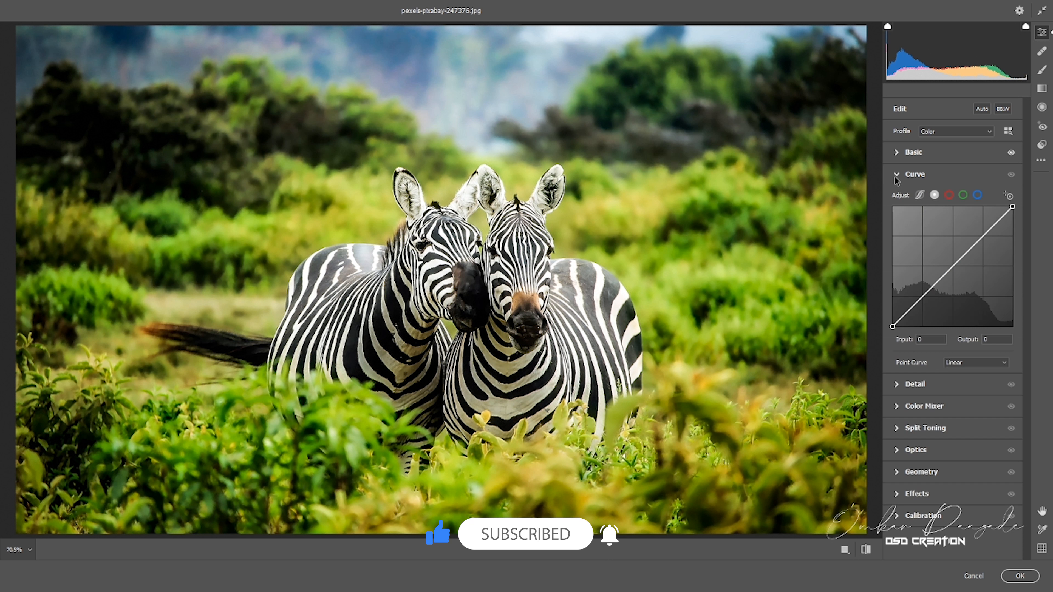
left_click_drag(892, 326, 892, 318)
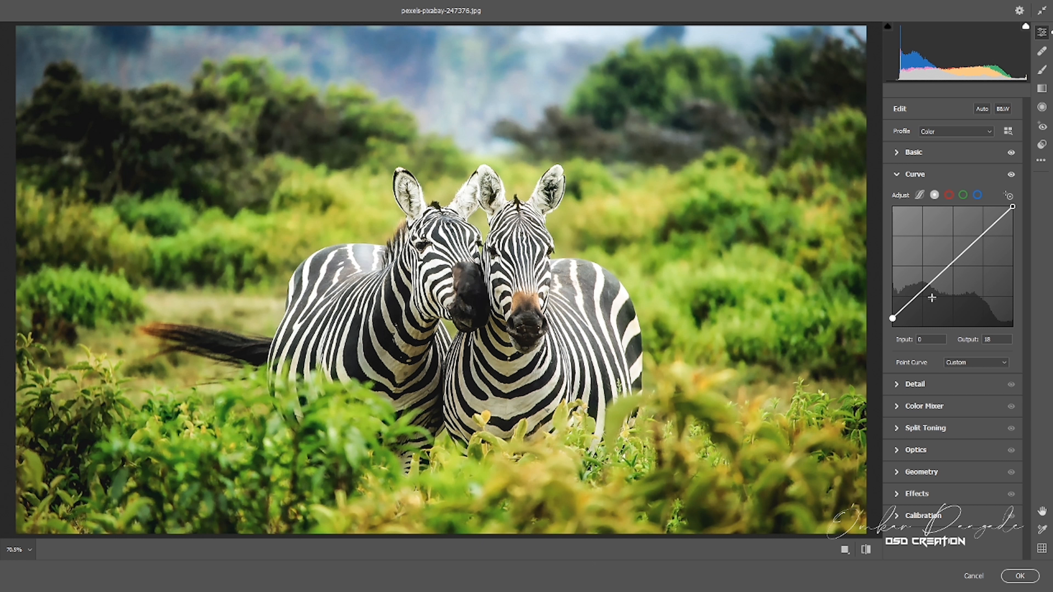
left_click_drag(924, 288, 930, 308)
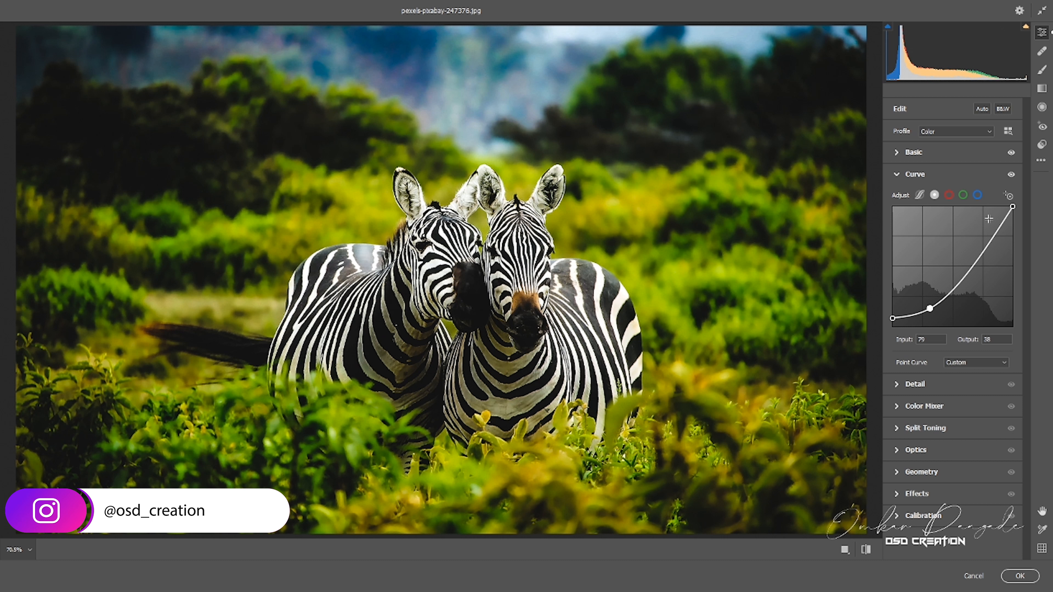
left_click_drag(985, 252, 983, 234)
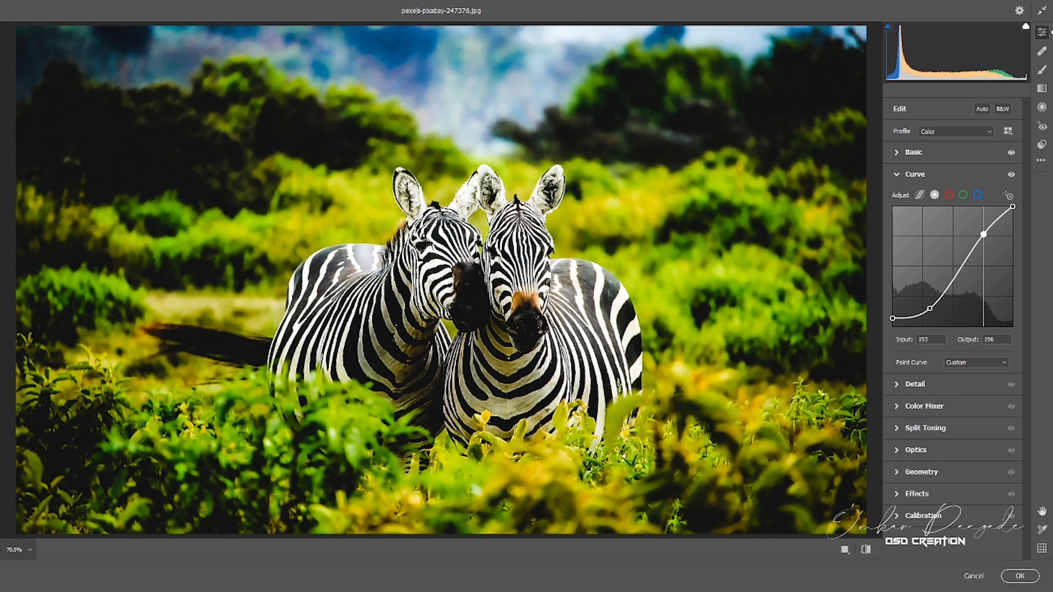
left_click_drag(983, 234, 983, 235)
left_click(896, 174)
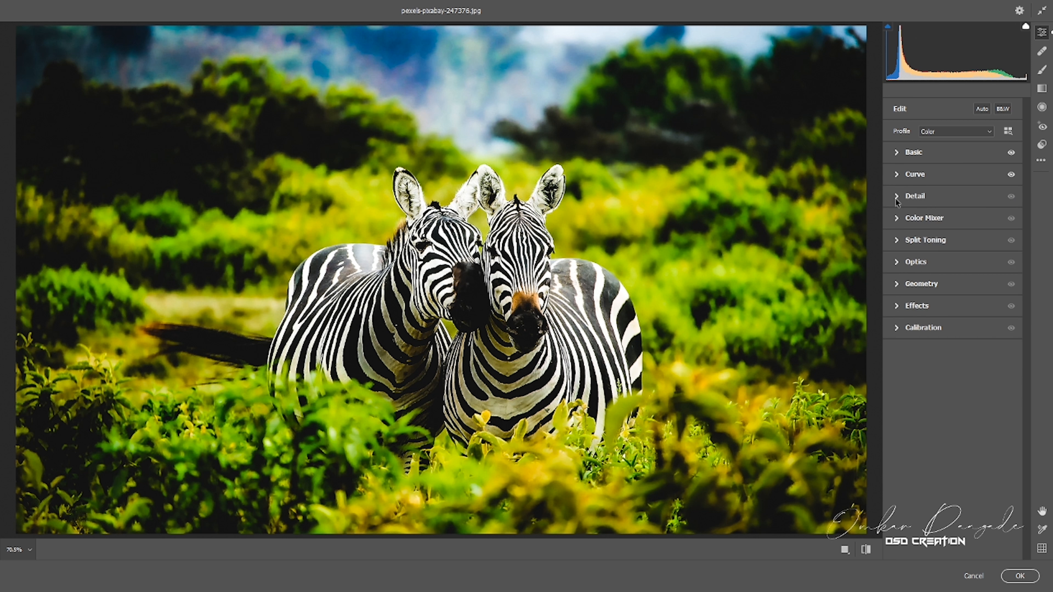
Set the sharpening to 4, noise reduction to 11 and color noise reduction to 19.
left_click(897, 219)
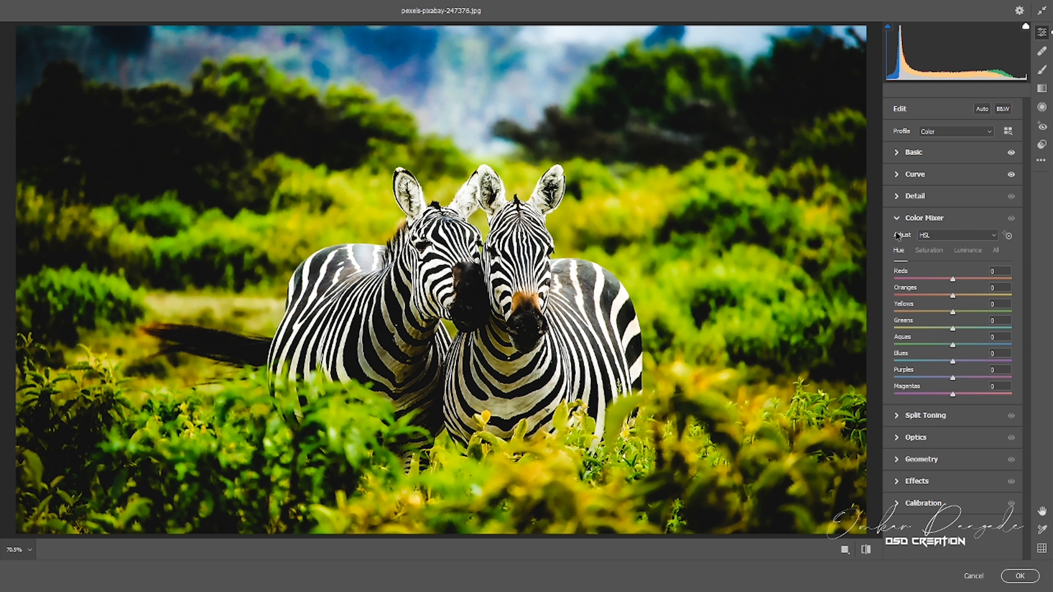
left_click(897, 218)
left_click(900, 196)
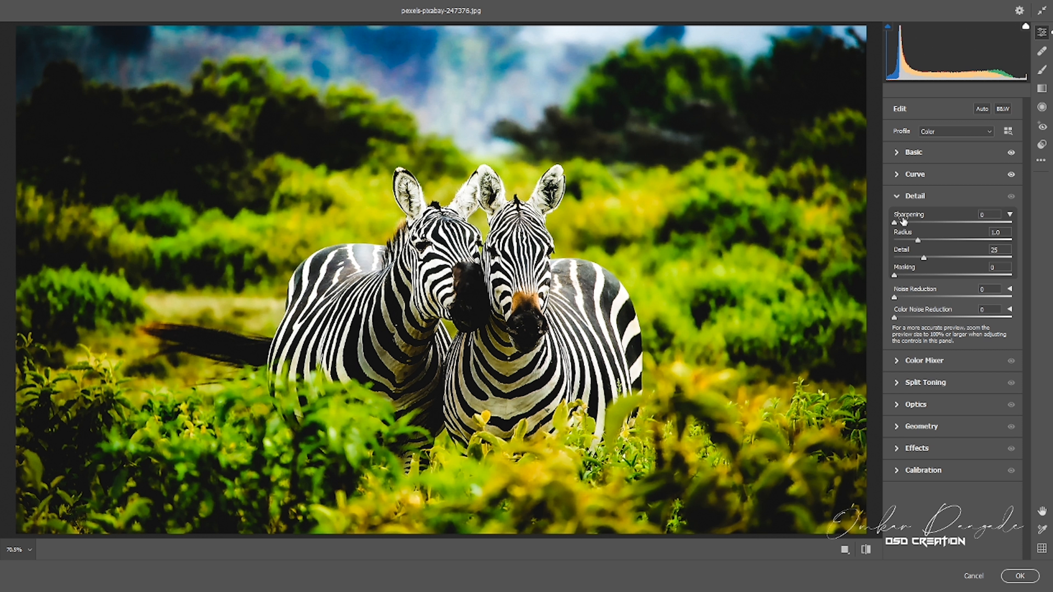
left_click_drag(894, 223, 898, 223)
left_click_drag(894, 298, 912, 332)
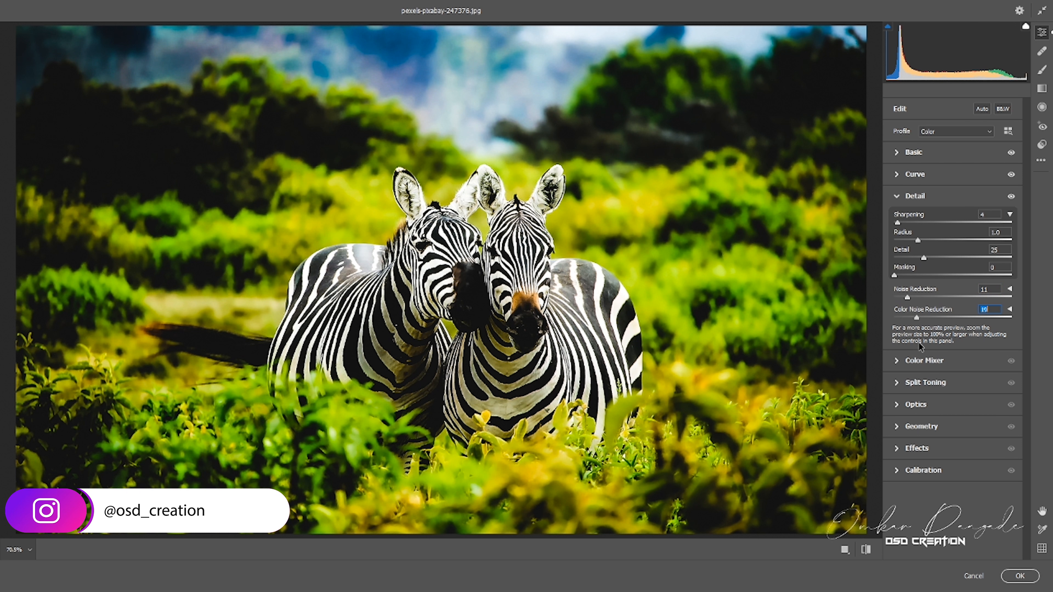
left_click(898, 197)
Set the Color Mixer hues to Reds +17, Oranges -42, Yellows -13, Greens -18, Aquas +32, Blues -8, Purples -100 and Magentas +22.
left_click(896, 217)
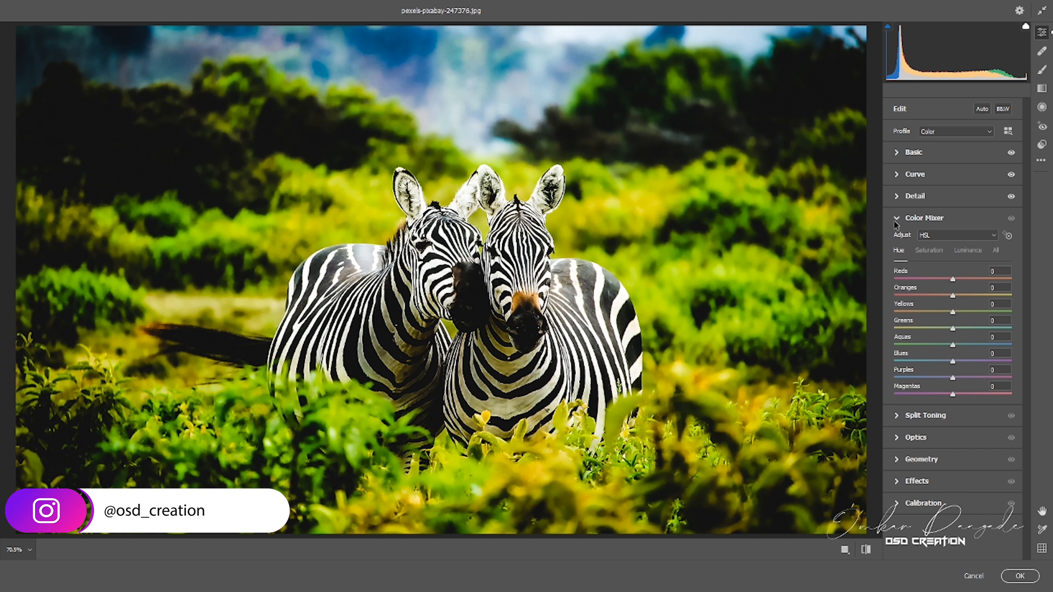
left_click_drag(952, 279, 962, 279)
left_click_drag(952, 296, 941, 328)
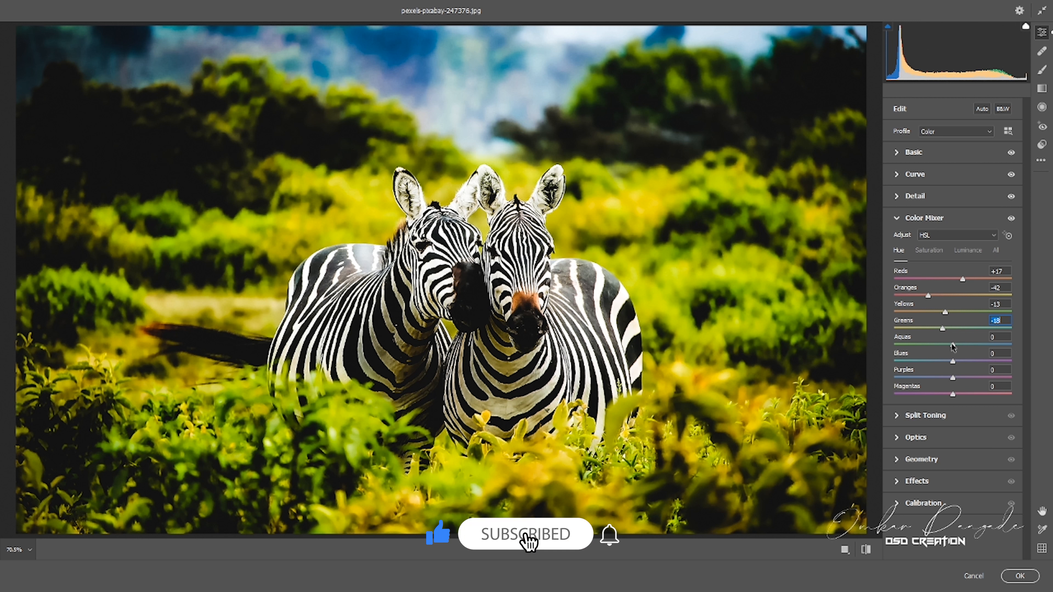
left_click_drag(951, 344, 855, 378)
left_click(953, 362)
left_click(953, 377)
left_click_drag(952, 394, 967, 391)
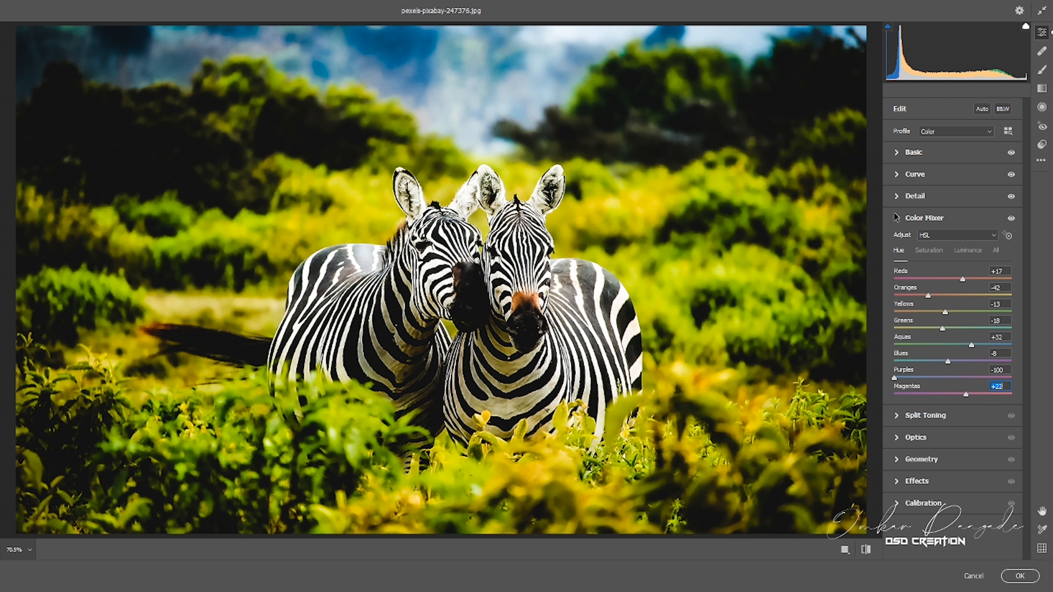
Set the Color Mixer saturation to Reds -10, Oranges -19, Yellows -58, Greens -23, Aquas +21, Blues -26, Purples -39 and Magentas -36.
left_click(928, 251)
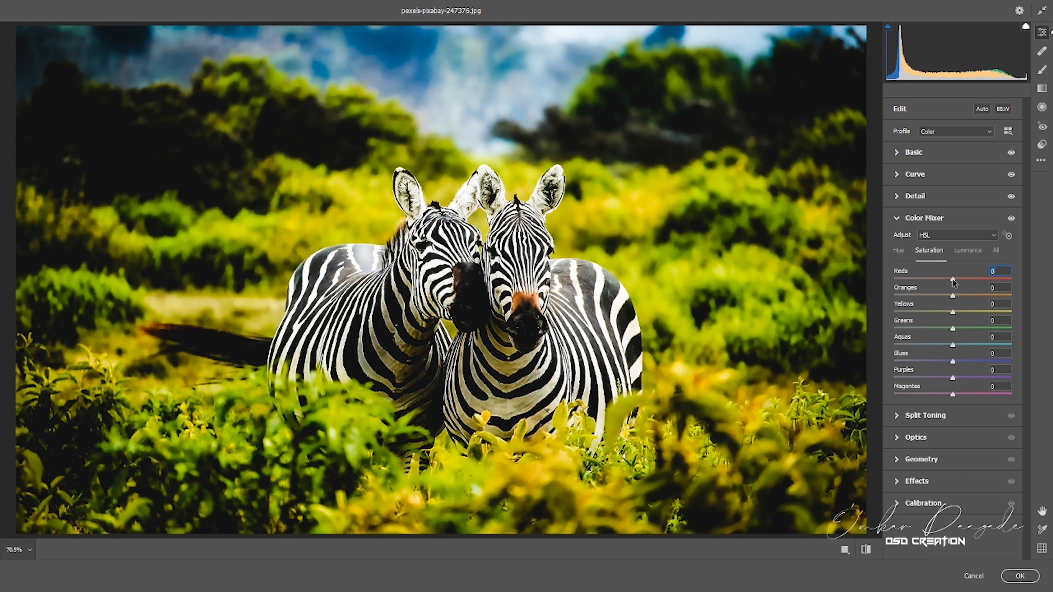
left_click_drag(952, 279, 948, 279)
left_click_drag(951, 295, 940, 307)
mouse_move(952, 312)
left_mouse_down()
mouse_move(917, 330)
mouse_move(939, 328)
left_mouse_up()
left_click_drag(952, 345, 938, 362)
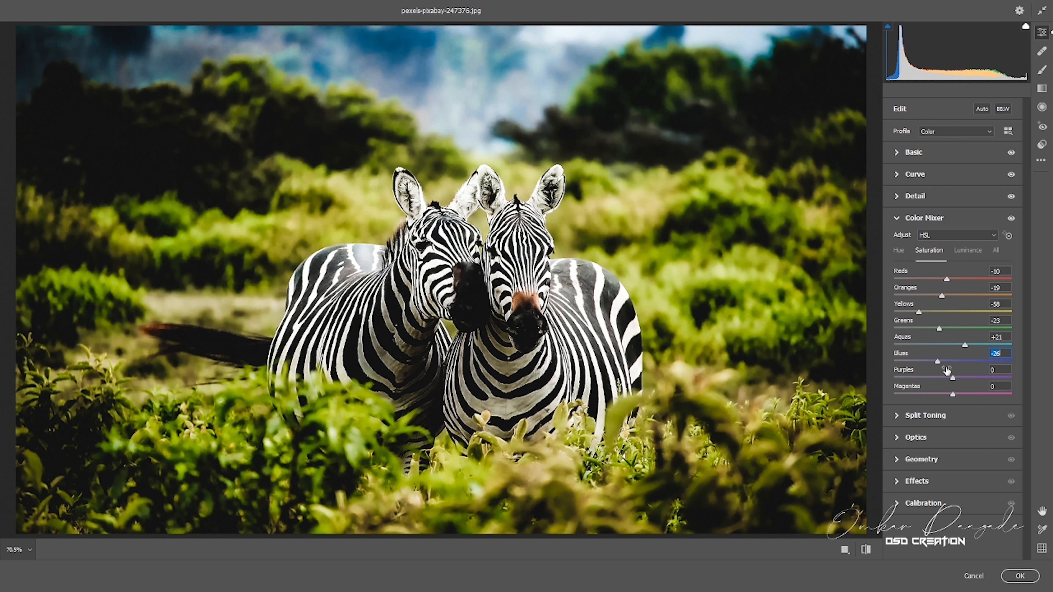
left_click_drag(951, 378, 933, 398)
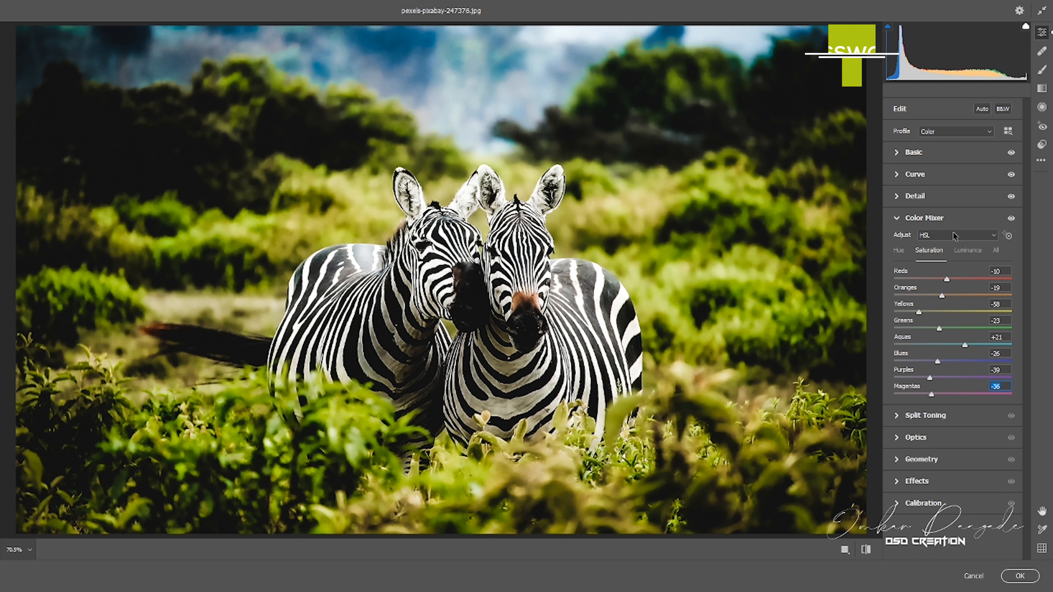
Set the Color Mixer luminance to Reds -5, Yellows -16, Greens -23, Aquas -13, Blues +40, Purples +52 and Magentas +47.
left_click(968, 251)
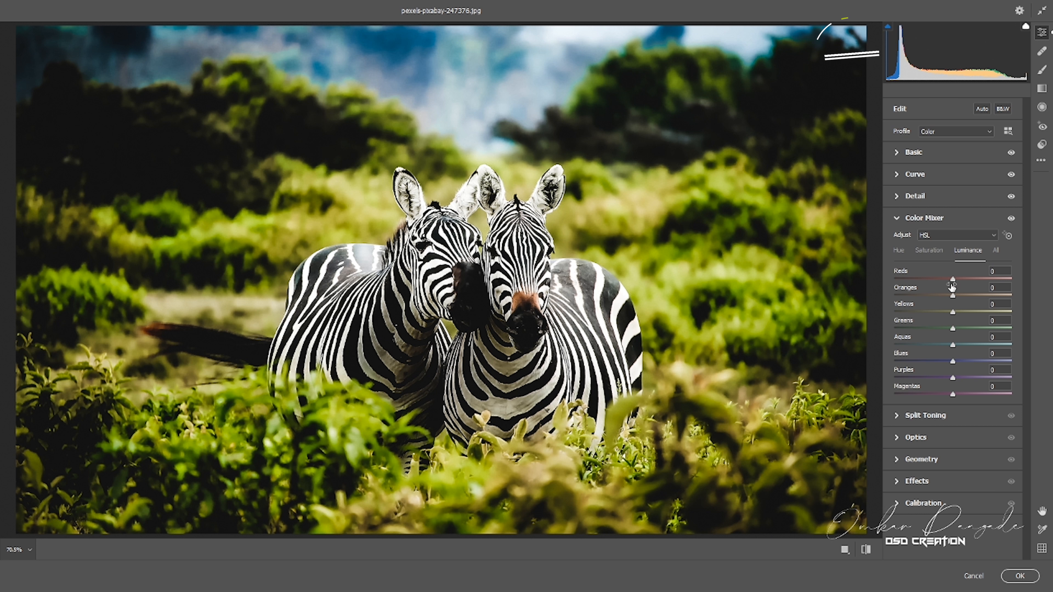
left_click_drag(953, 278, 951, 280)
left_click(953, 311)
left_click_drag(954, 311, 946, 344)
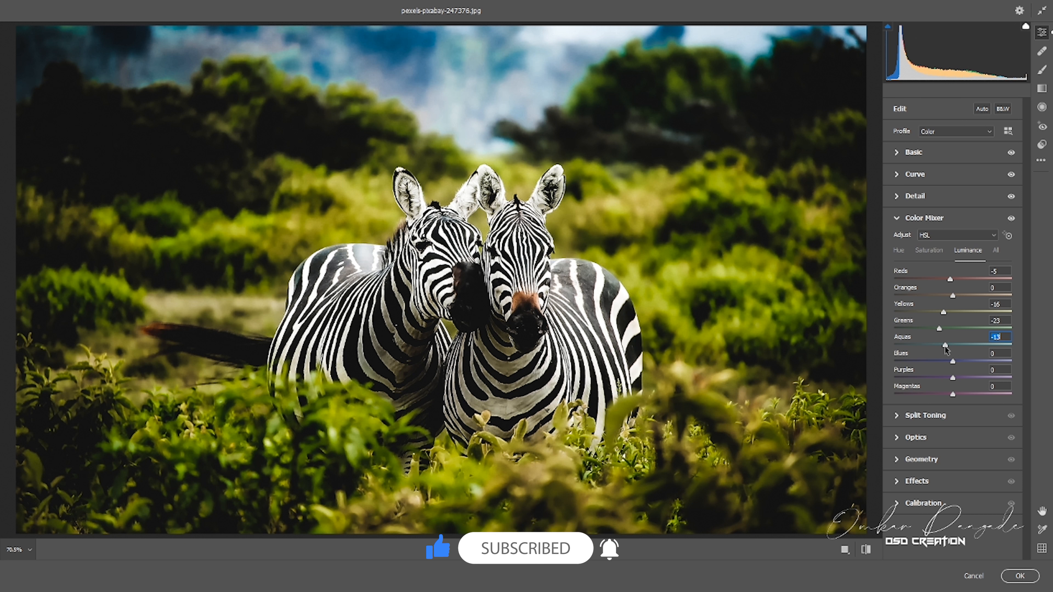
left_click_drag(956, 359, 969, 376)
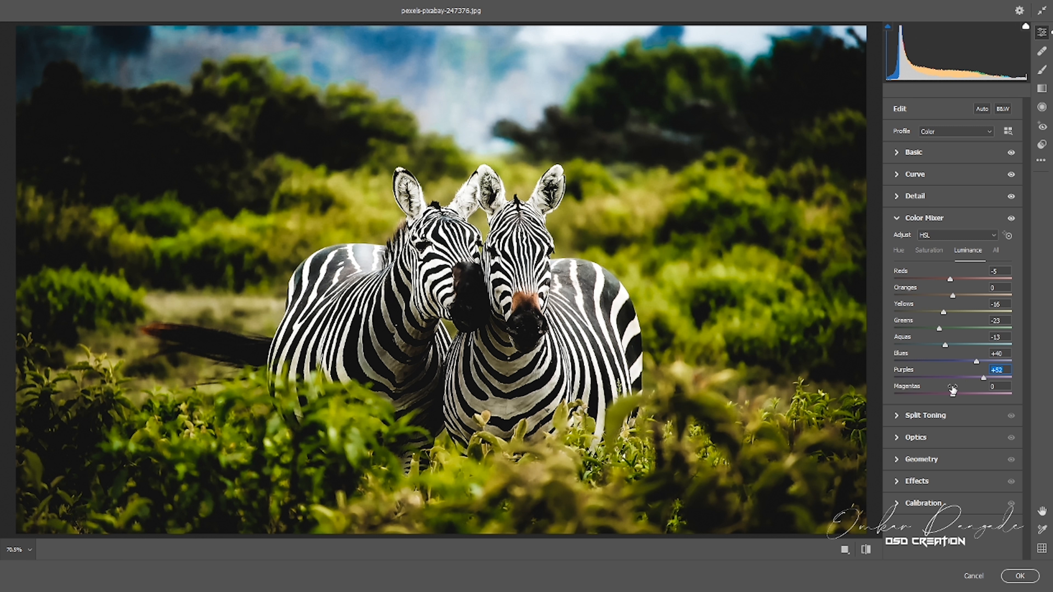
left_click_drag(978, 392, 980, 390)
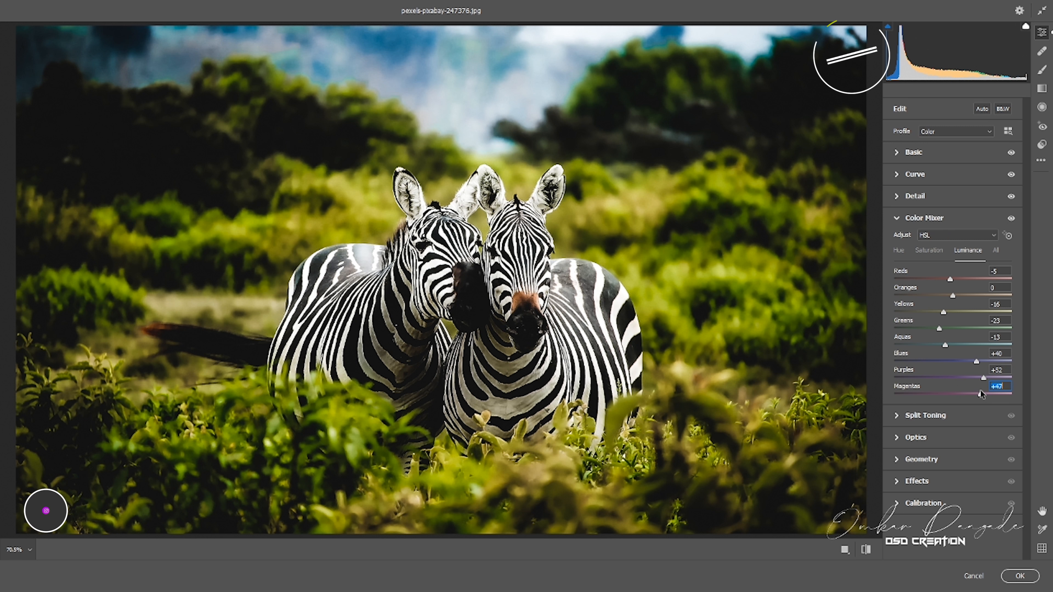
left_click(898, 219)
Darken the photo's edges with a vignetting effect of -15.
left_click(897, 307)
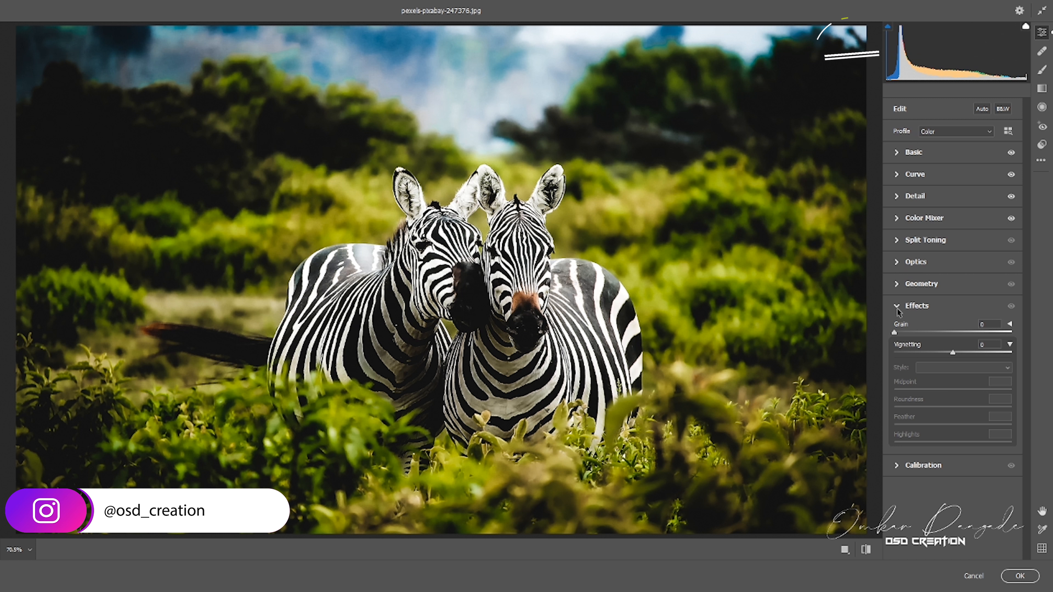
left_click_drag(952, 355, 943, 355)
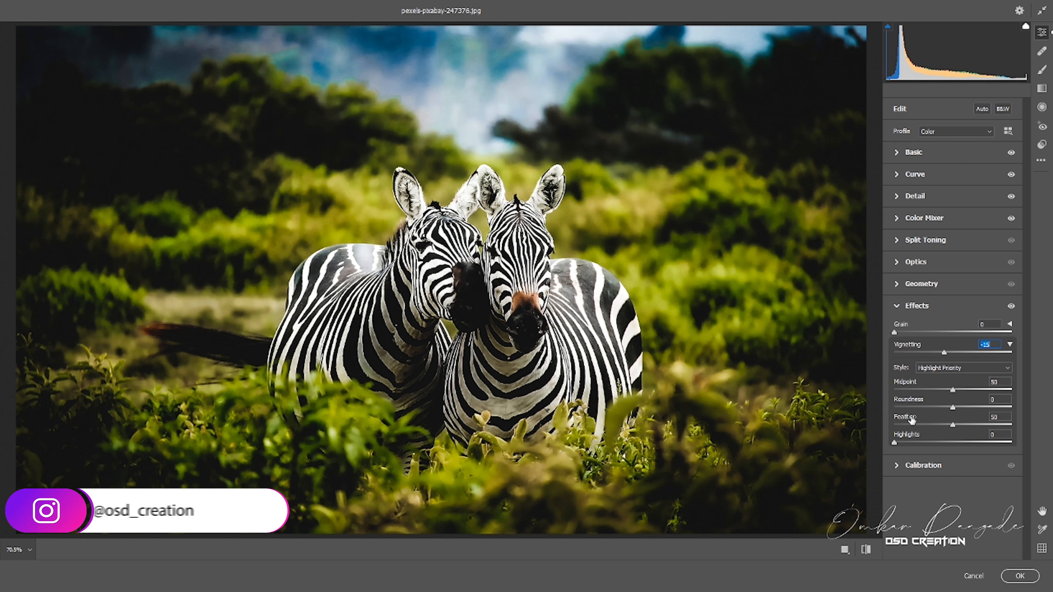